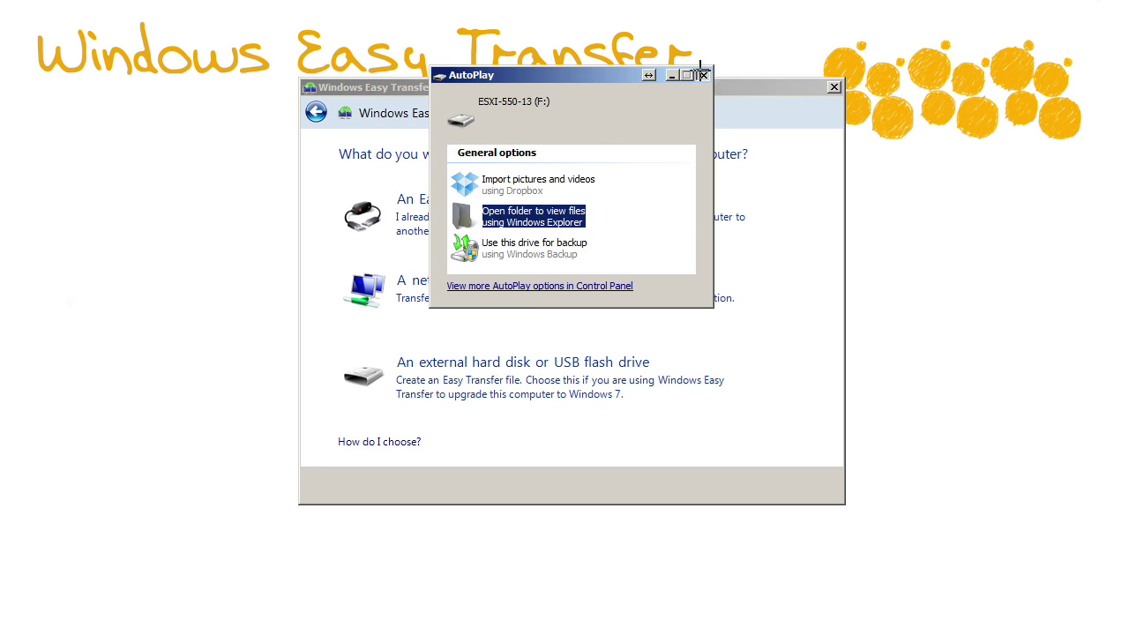
# - Dismiss the AutoPlay prompt and choose an external hard disk or USB flash drive as transfer method, identifying this as the old computer
pyautogui.click(702, 76)
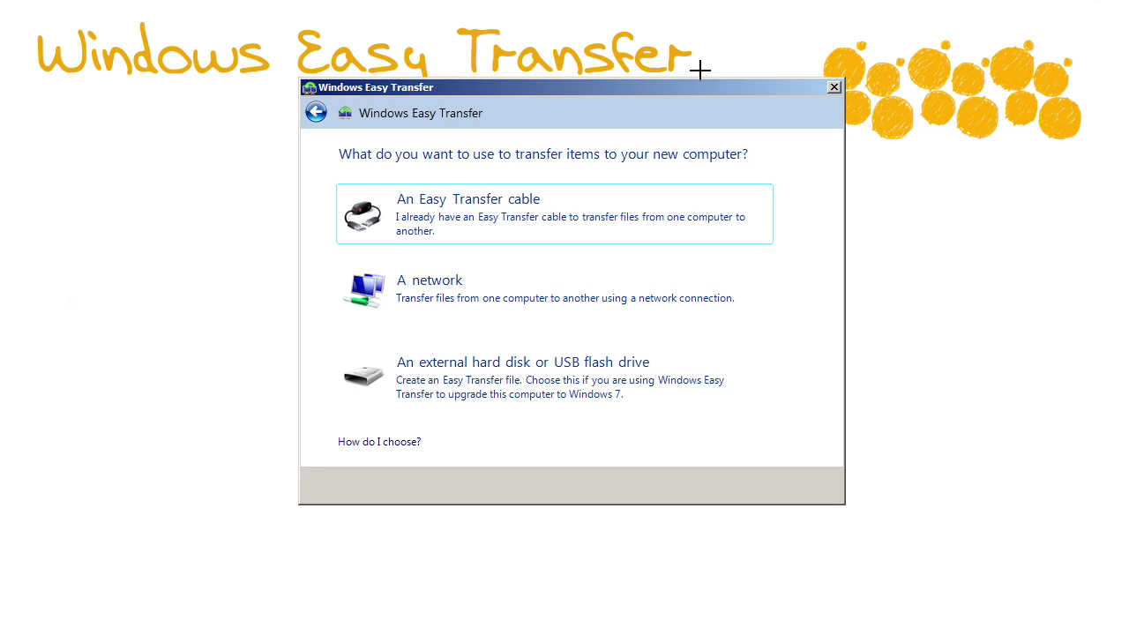
pyautogui.click(534, 365)
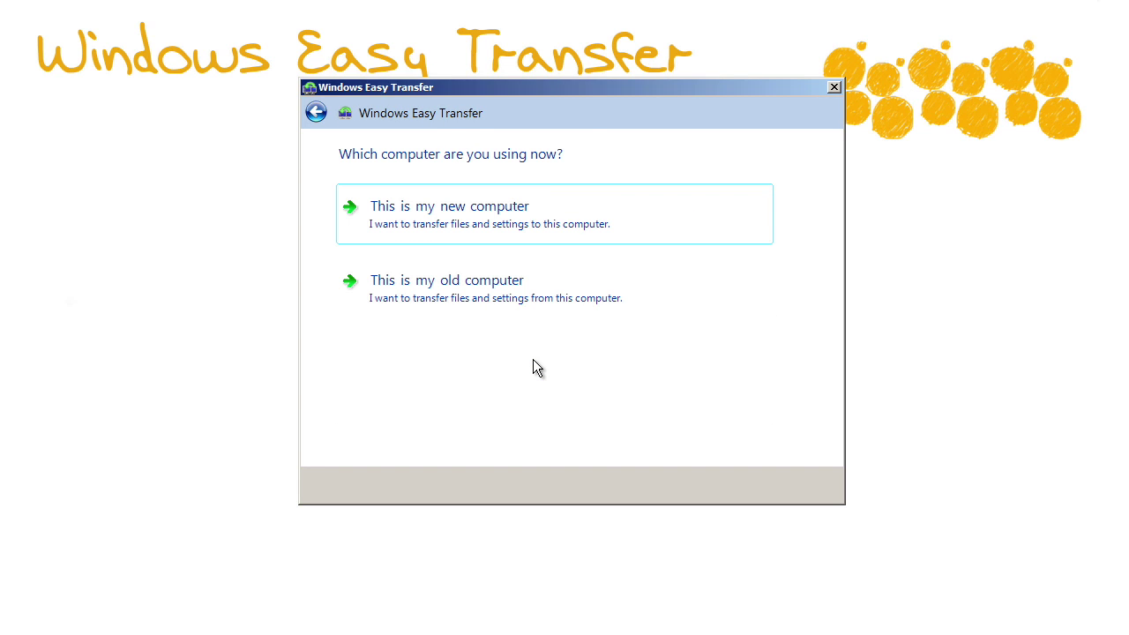
pyautogui.click(517, 289)
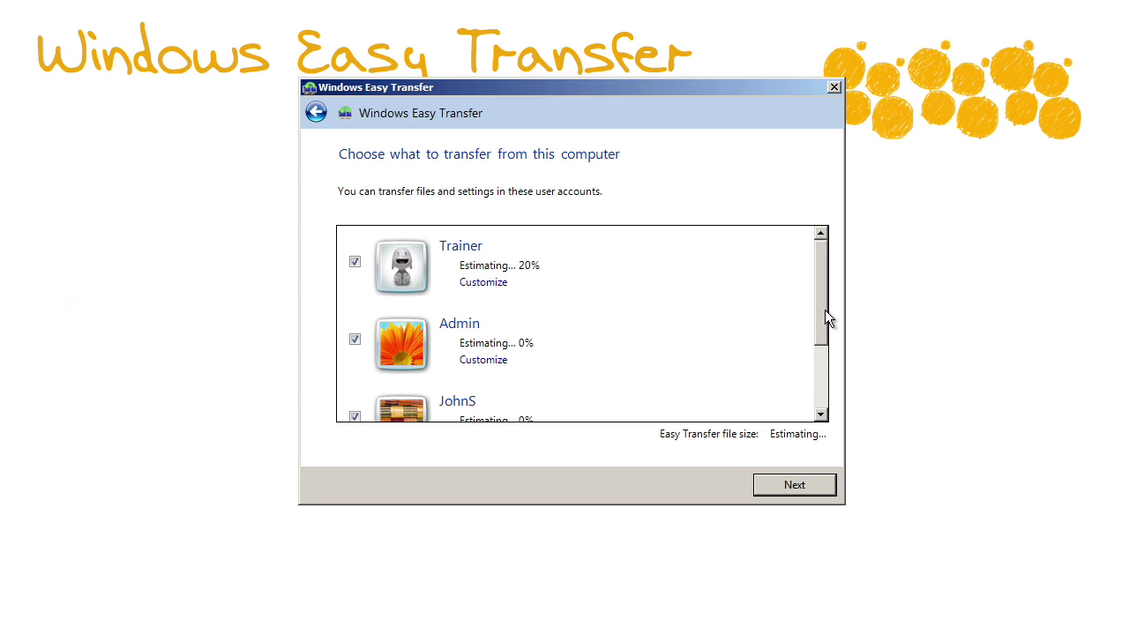
# - Exclude Trainer, Admin and Shared Items from the transfer, and review the remaining account's included categories without changing them
pyautogui.click(354, 262)
pyautogui.click(355, 341)
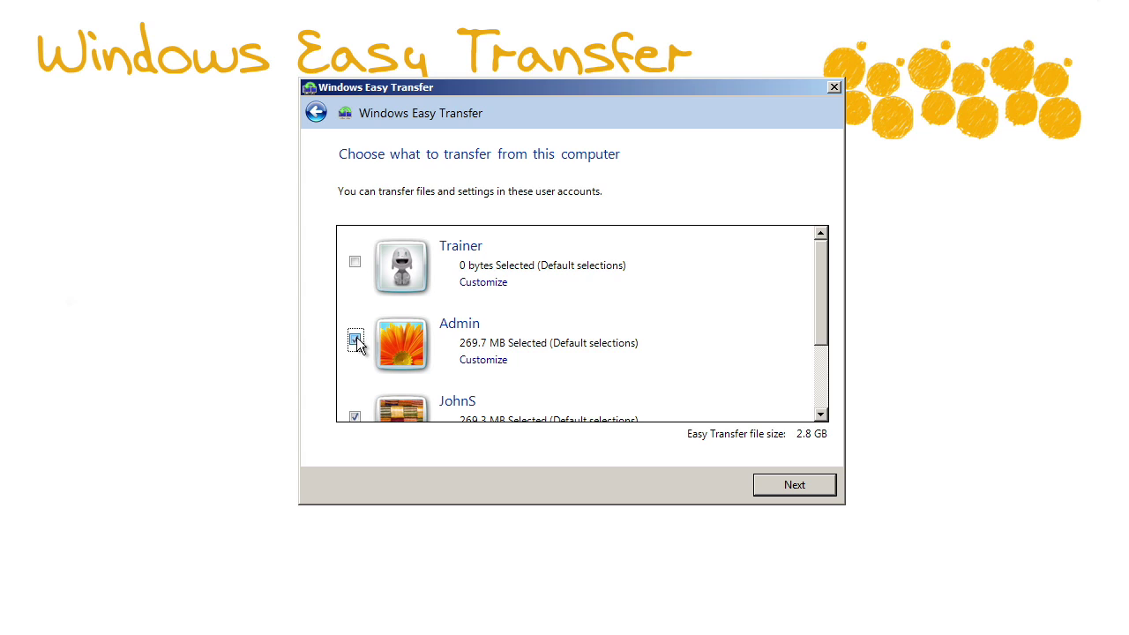
pyautogui.moveTo(823, 314); pyautogui.dragTo(826, 393)
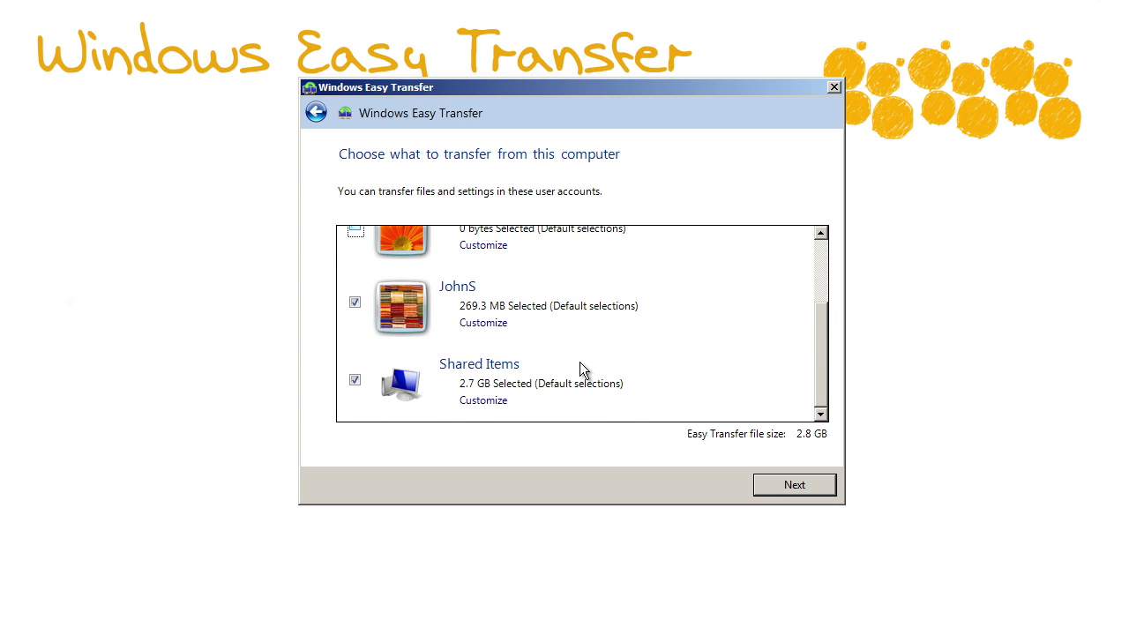
pyautogui.click(354, 380)
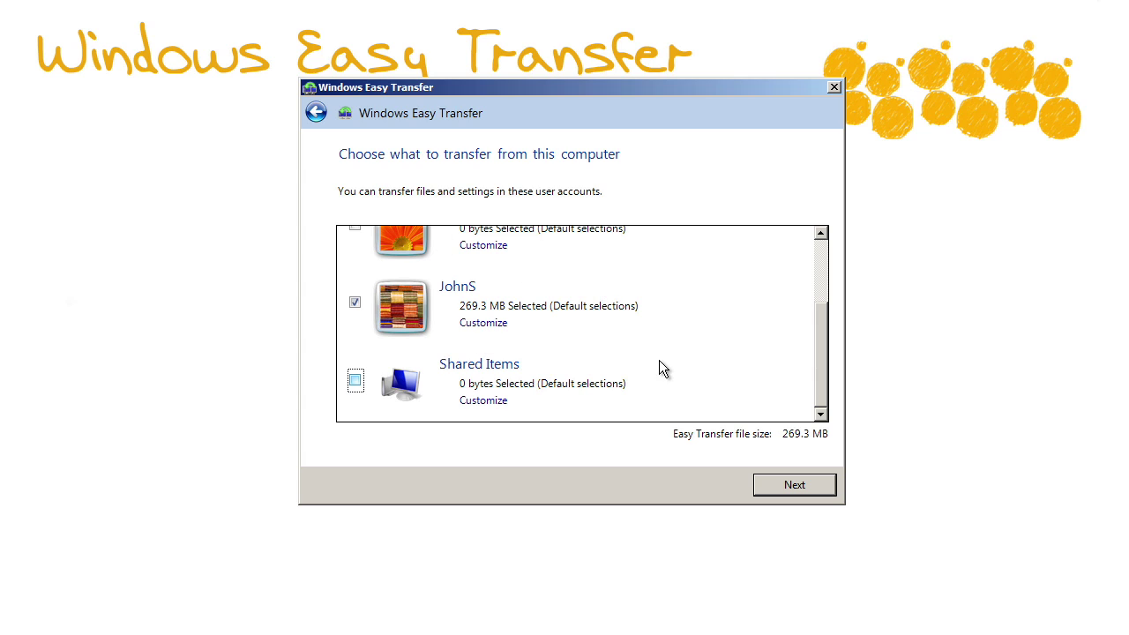
pyautogui.click(485, 322)
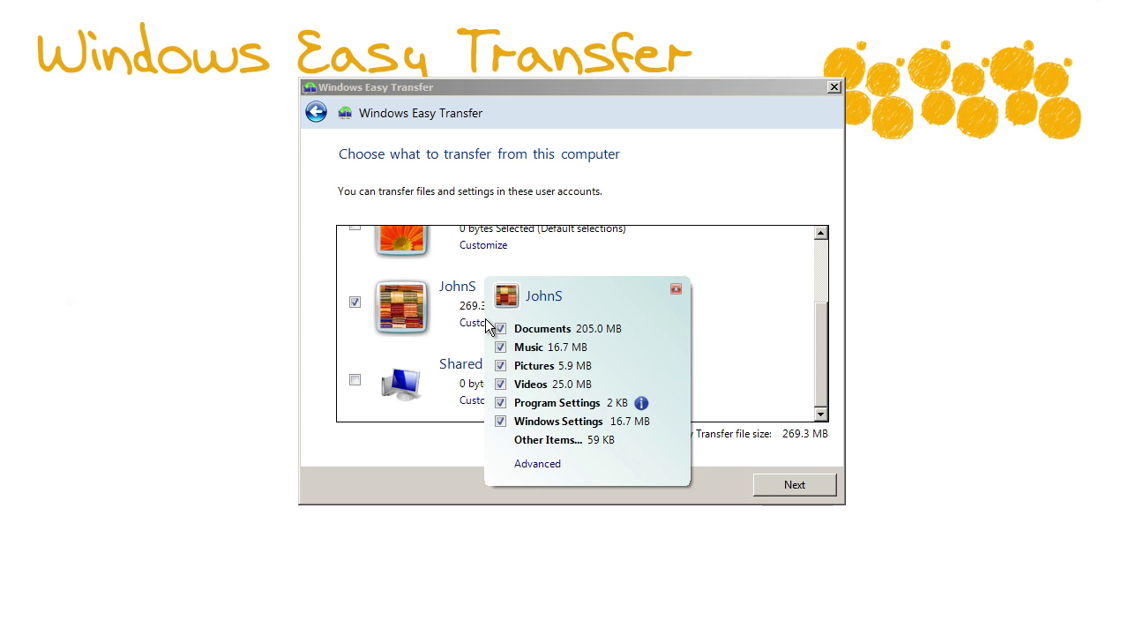
pyautogui.click(676, 290)
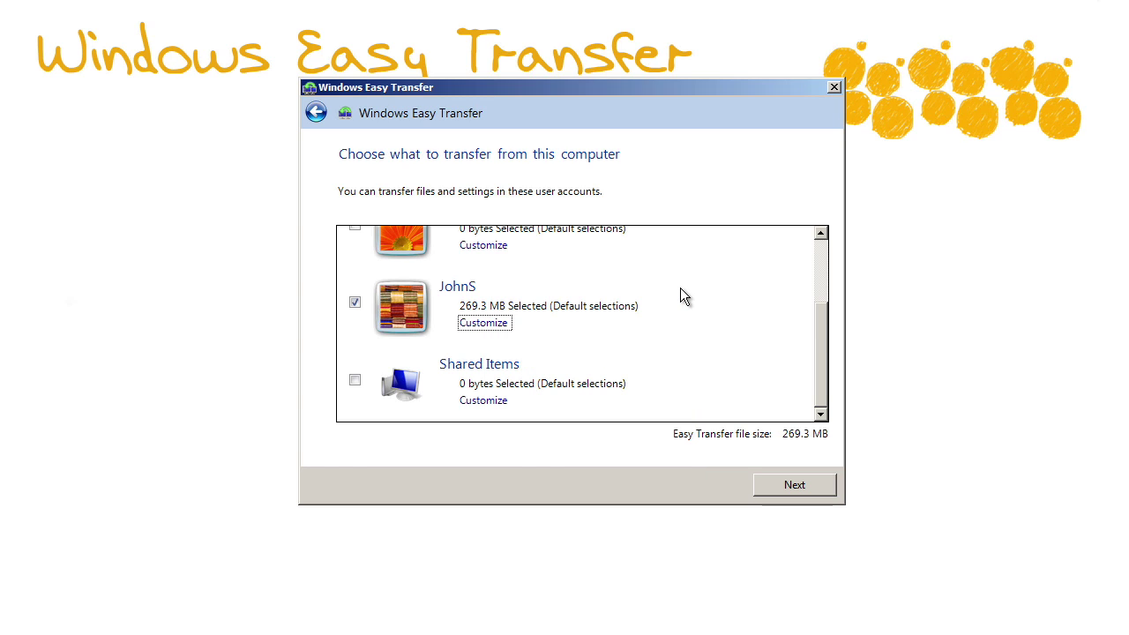
# - Accept the account selection and protect the Easy Transfer file by entering and confirming a password
pyautogui.click(780, 488)
pyautogui.write('•••••••••')
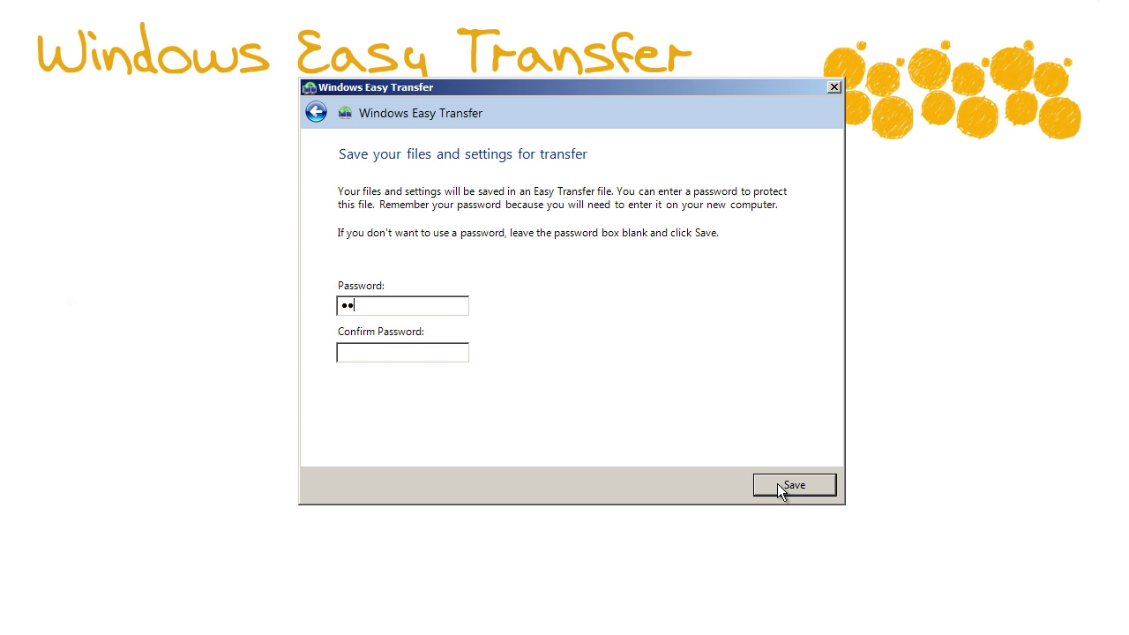
pyautogui.write('•••')
pyautogui.press('Tab')
pyautogui.hotkey('shift', 'Tab')
pyautogui.write('••••••••••')
pyautogui.press('Tab')
pyautogui.write('••••••••••')
pyautogui.click(824, 485)
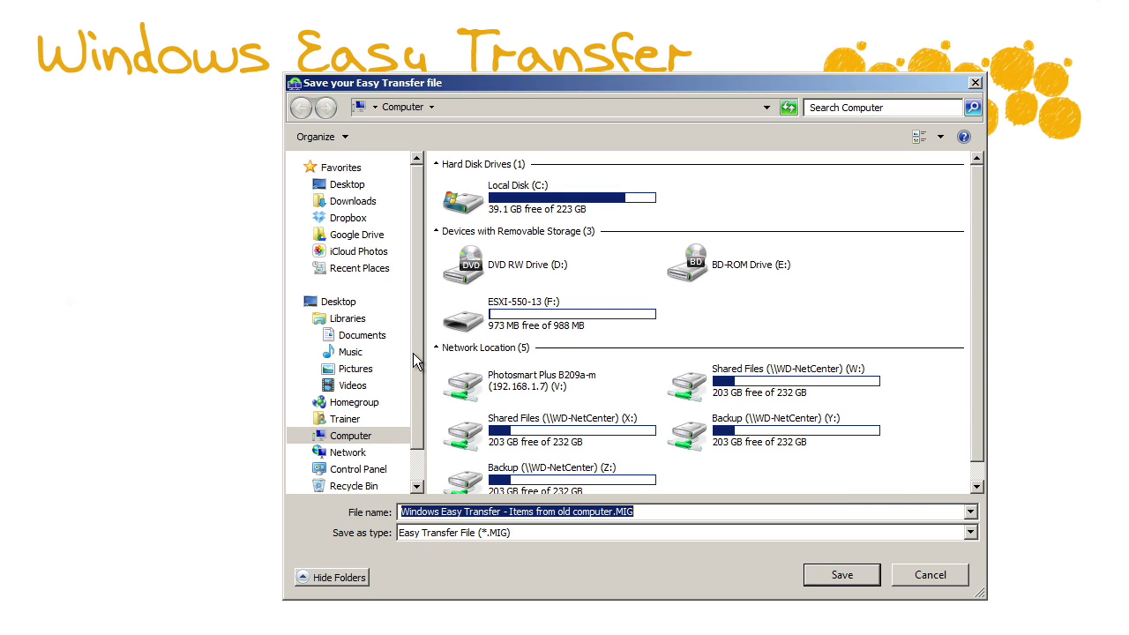
# - Delete the old transfer file on ESXI-550-13 (F:) and save "Windows Easy Transfer - Items from old computer.MIG" there, accepting replacement
pyautogui.moveTo(412, 353); pyautogui.dragTo(415, 458)
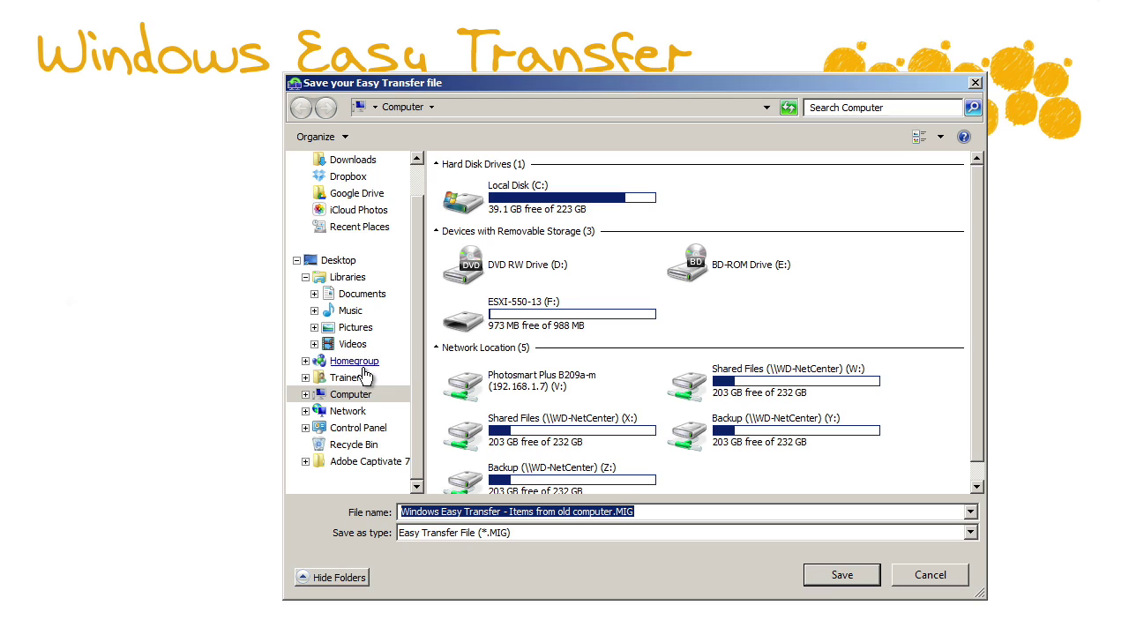
pyautogui.click(569, 328)
pyautogui.click(836, 572)
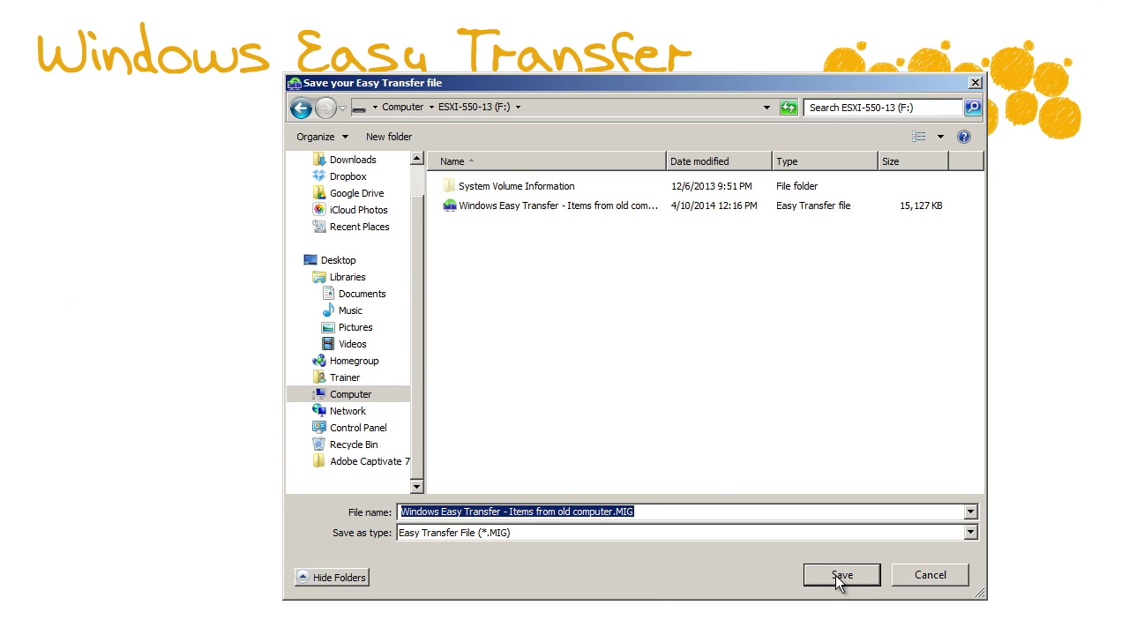
pyautogui.rightClick(617, 207)
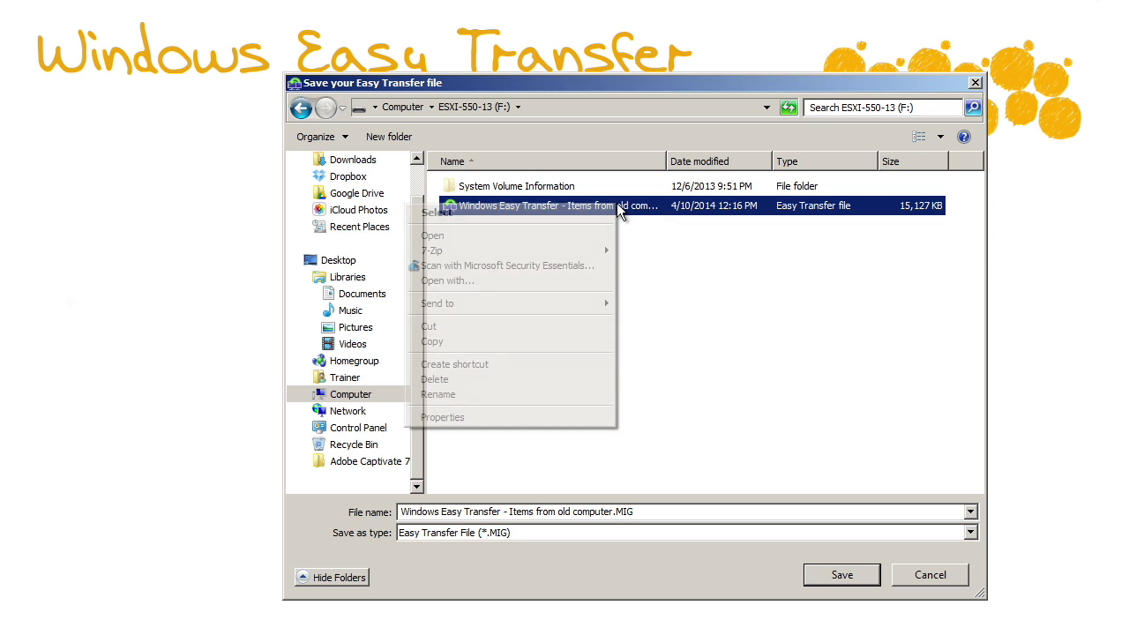
pyautogui.click(511, 379)
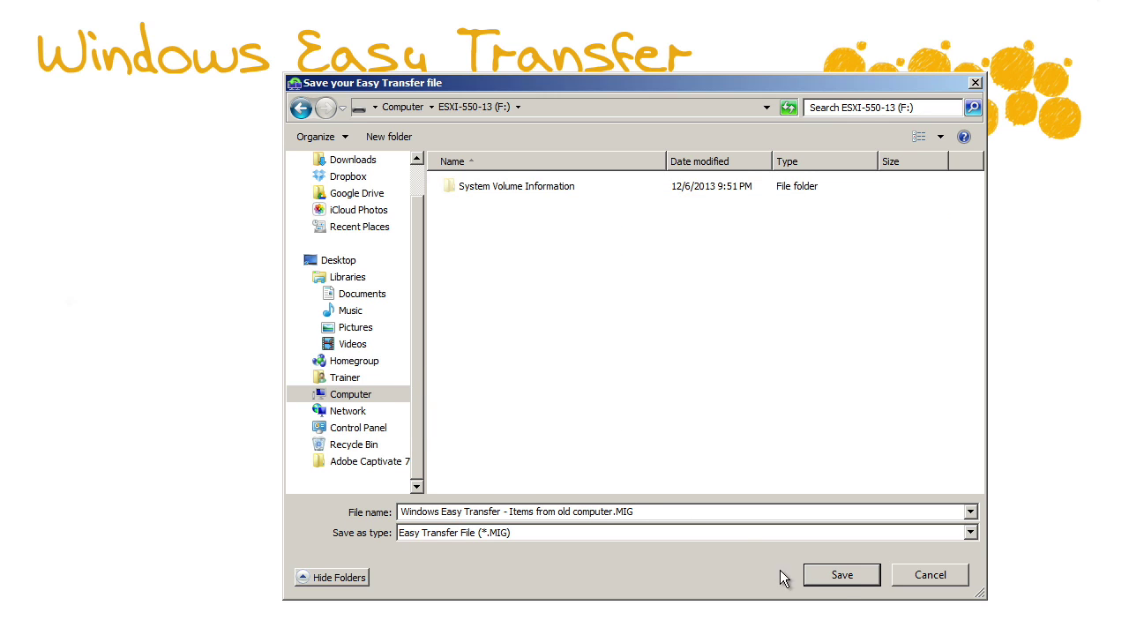
pyautogui.click(832, 576)
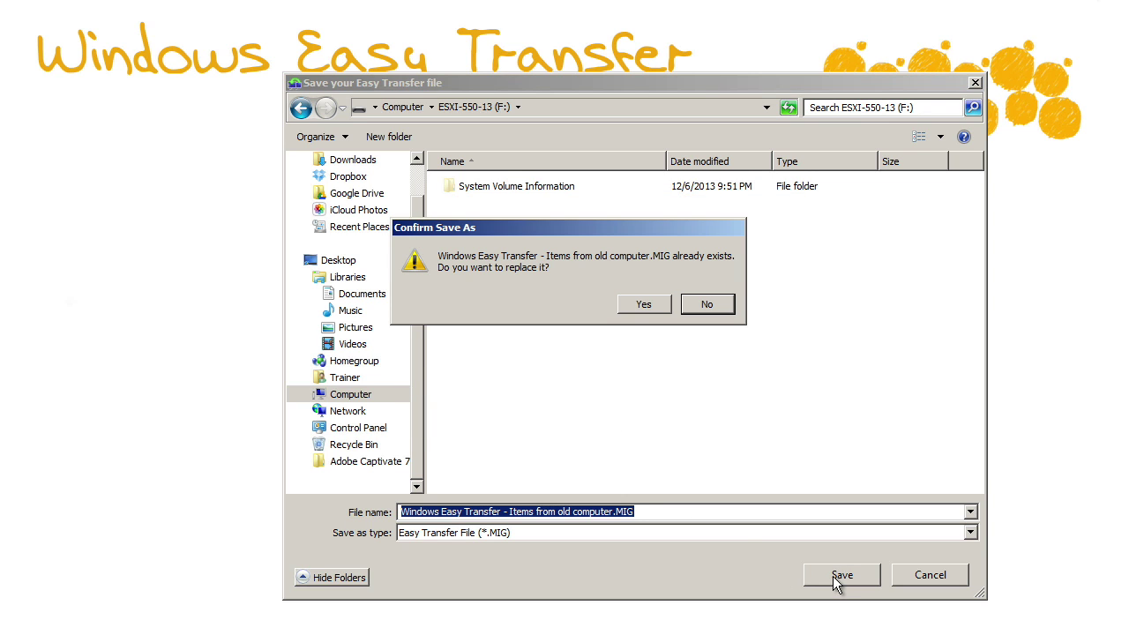
pyautogui.click(643, 304)
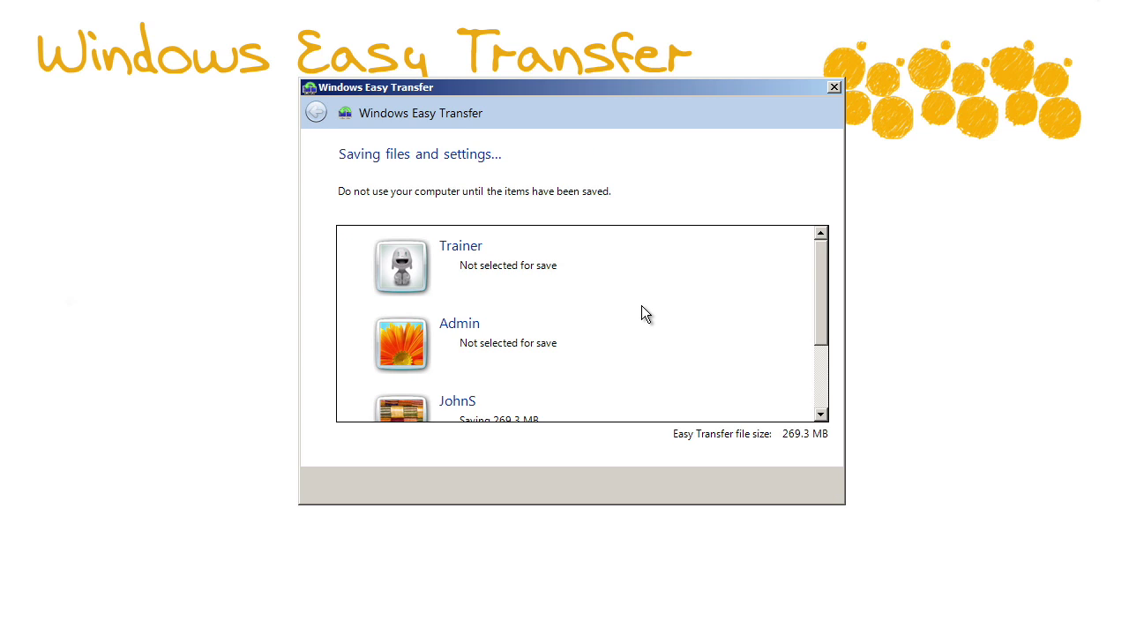
# - Check the save status of the accounts and advance past the summary and transfer file location pages
pyautogui.click(815, 330)
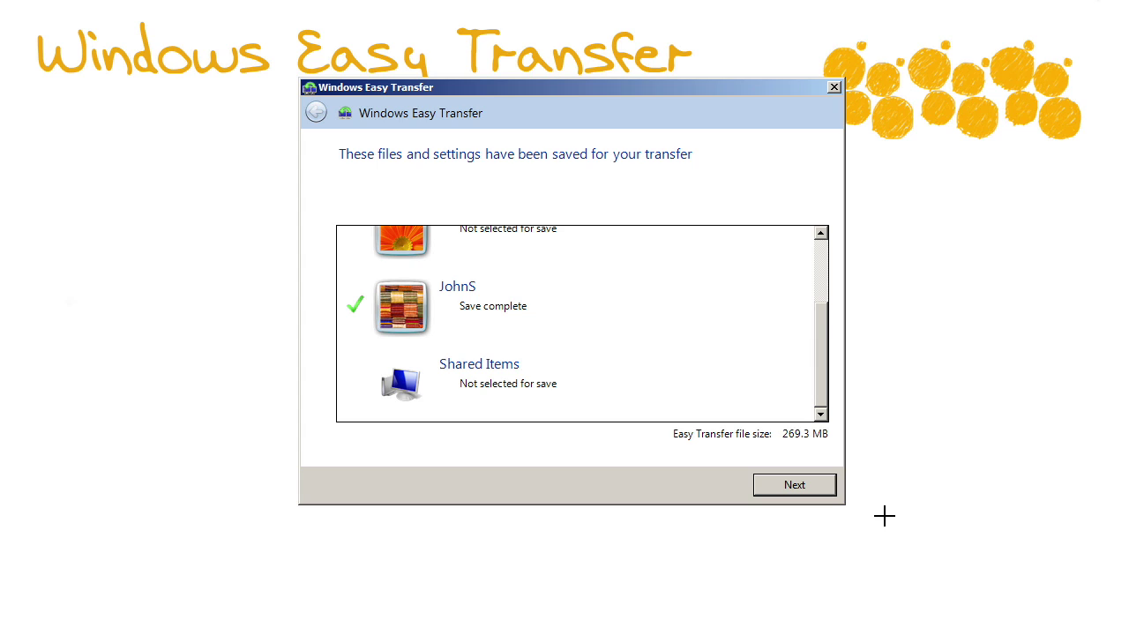
pyautogui.click(834, 491)
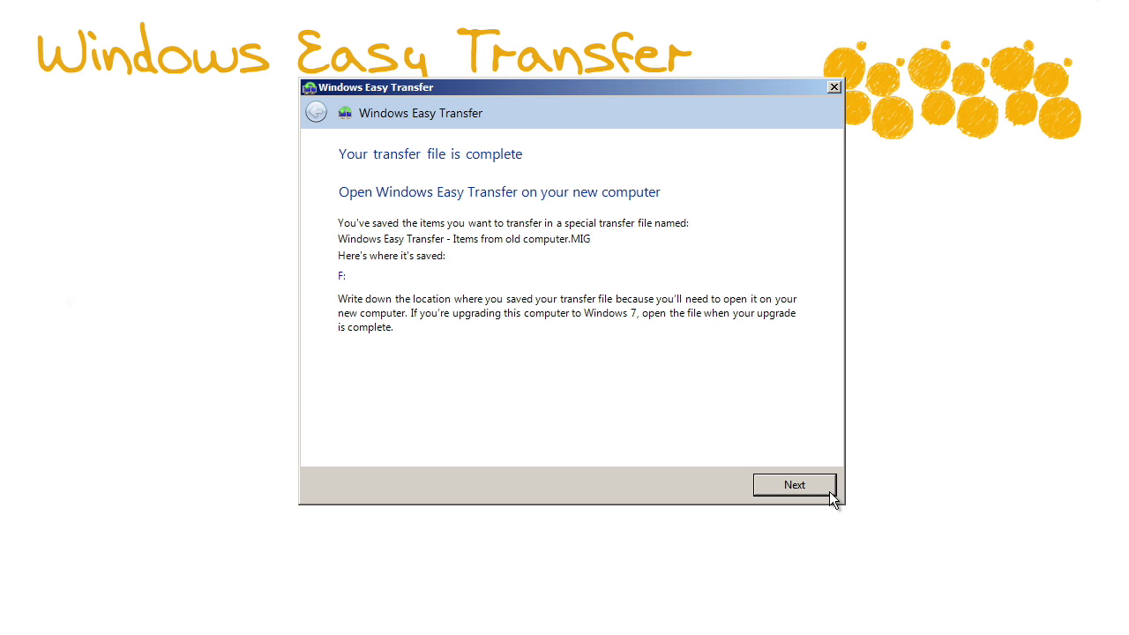
pyautogui.click(794, 485)
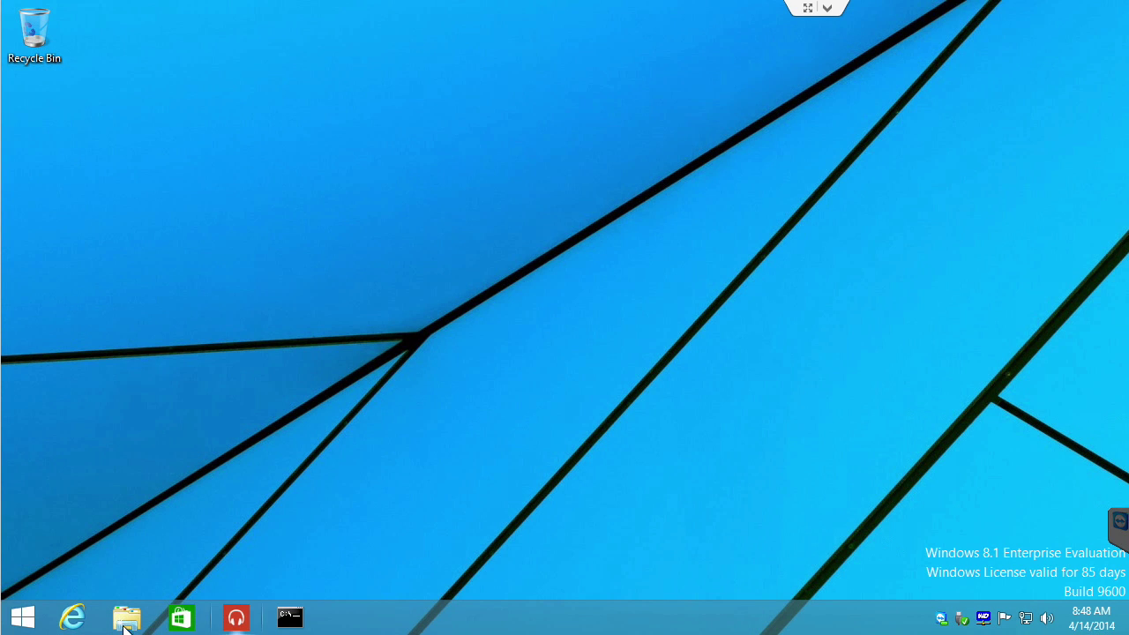
# - On the Windows 8.1 computer, search for Windows Easy Transfer, launch it and continue past the welcome page
pyautogui.click(23, 617)
pyautogui.click(1071, 71)
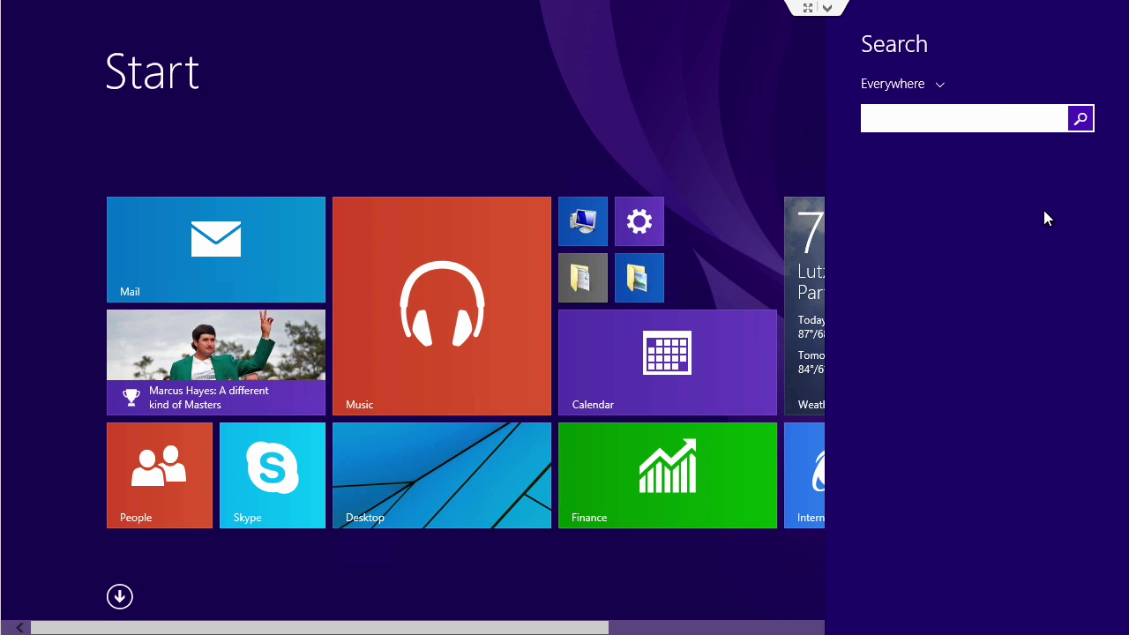
pyautogui.write('windows Easy Transfer')
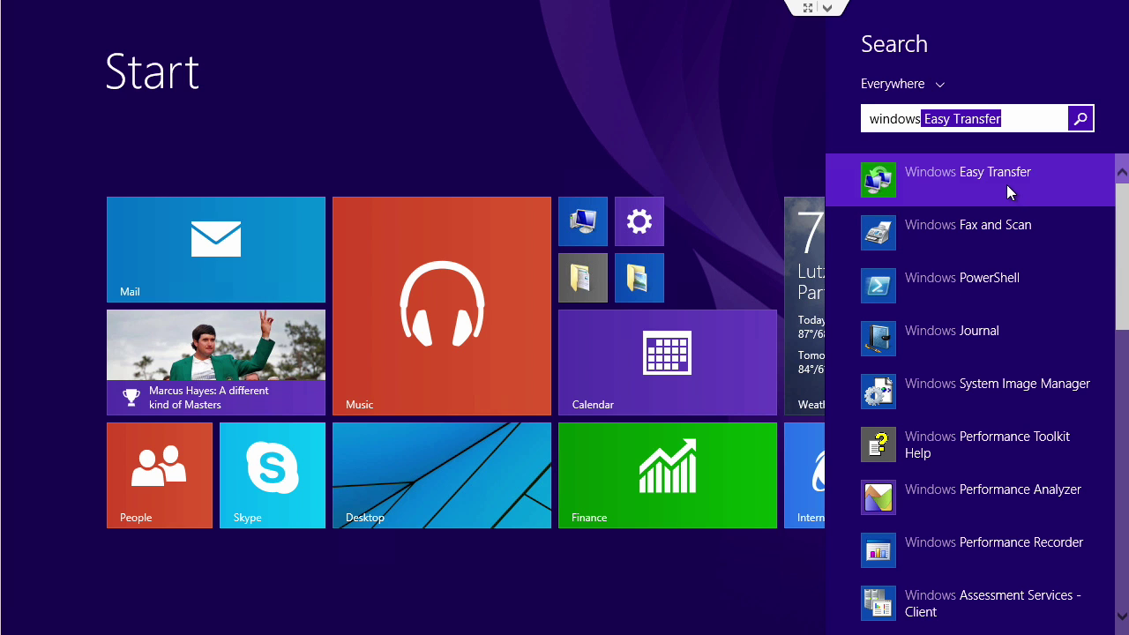
pyautogui.click(1006, 184)
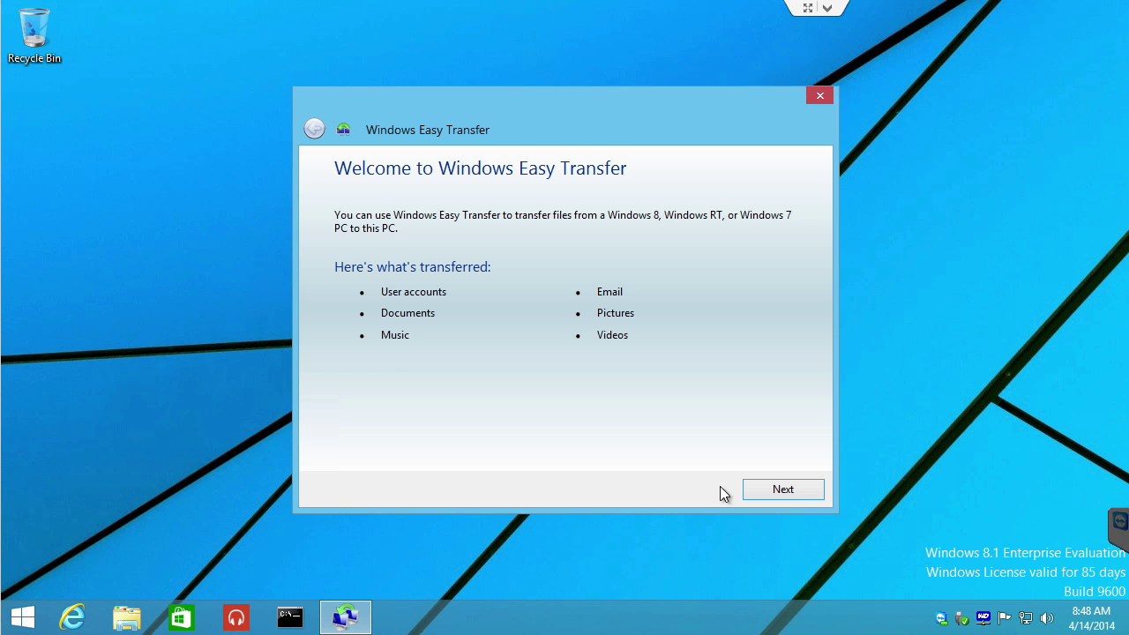
pyautogui.click(797, 492)
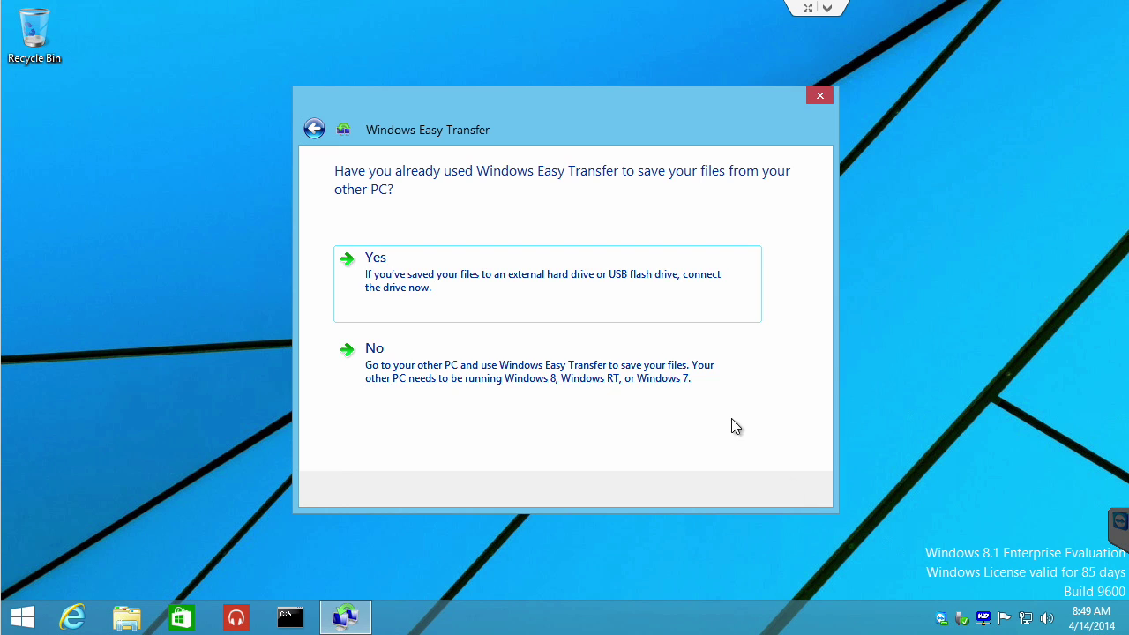
# - Indicate that files were already saved from the other PC and open the Easy Transfer file on the ESXI-550-13 drive
pyautogui.click(631, 302)
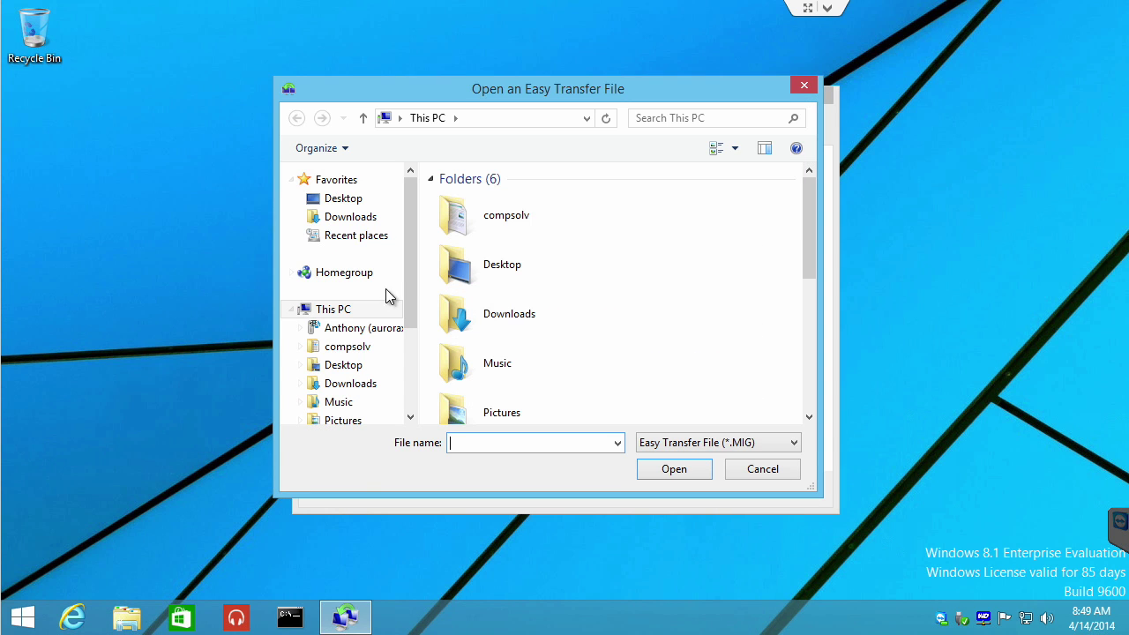
pyautogui.moveTo(408, 284); pyautogui.dragTo(411, 411)
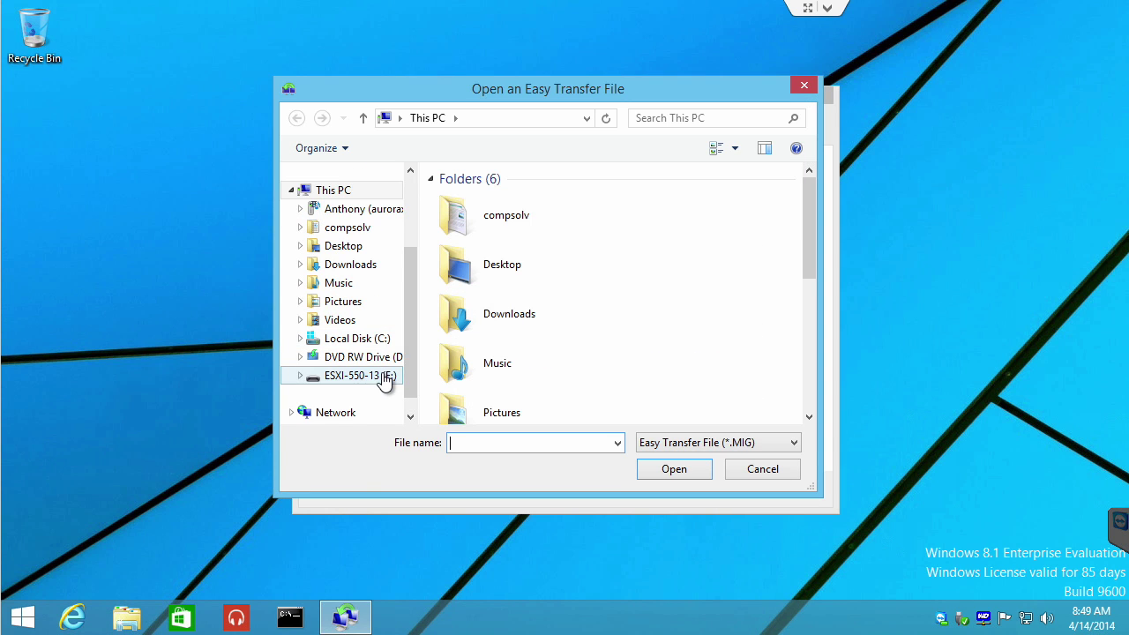
pyautogui.click(388, 376)
pyautogui.click(546, 201)
pyautogui.click(700, 467)
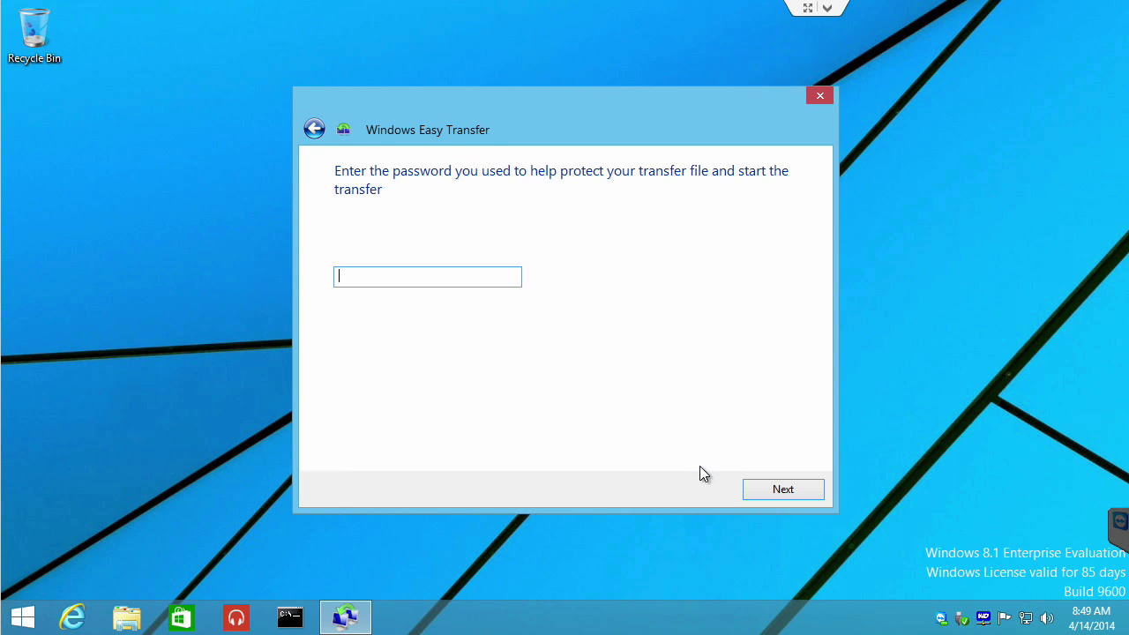
# - Enter the transfer file's password and transfer the default selections for the user account and Shared Items to this PC
pyautogui.write('***********')
pyautogui.press('Return')
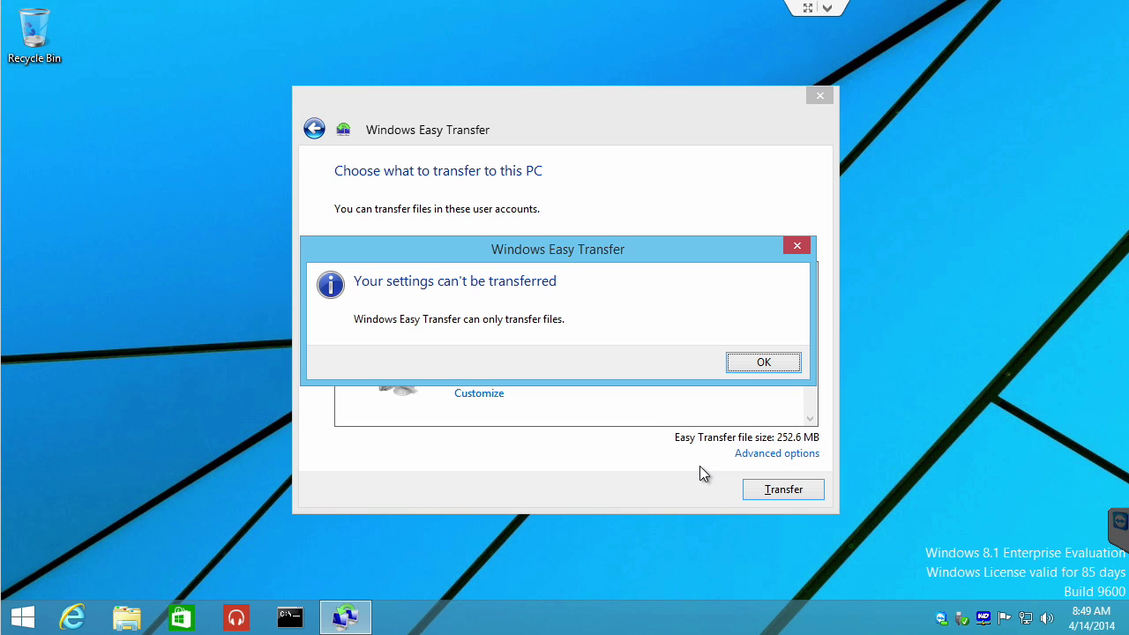
pyautogui.click(754, 363)
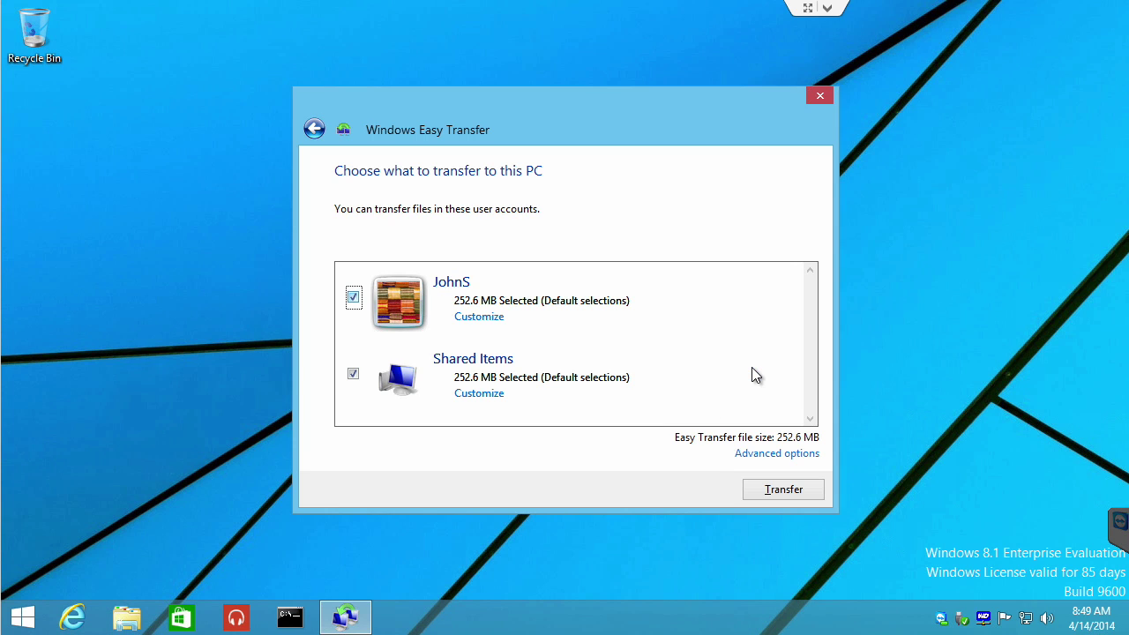
pyautogui.click(783, 490)
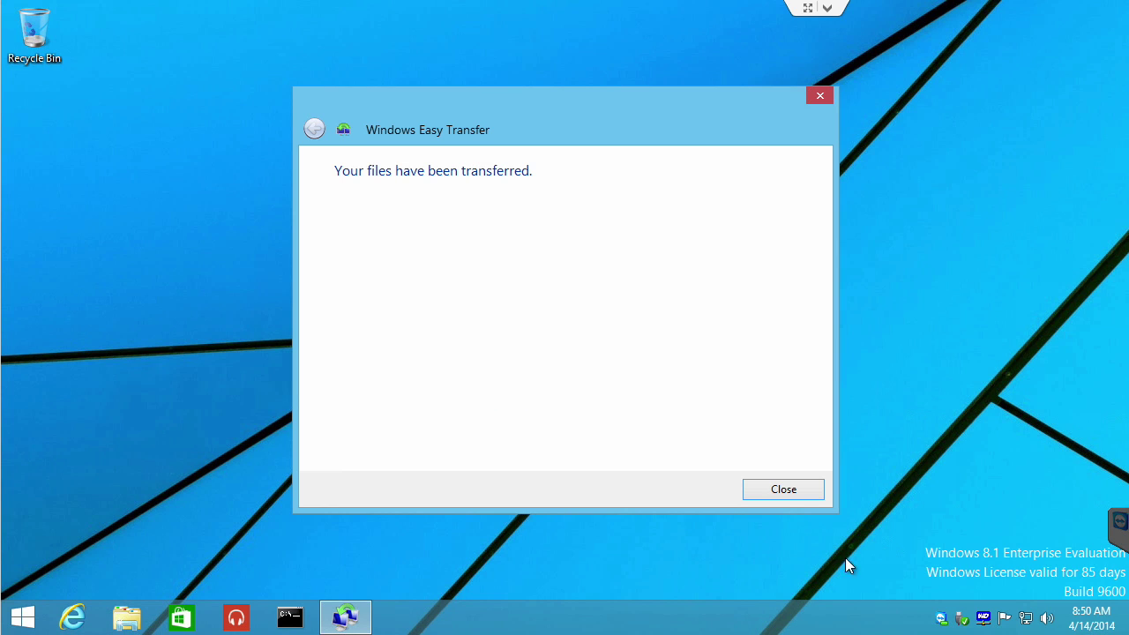
pyautogui.click(783, 490)
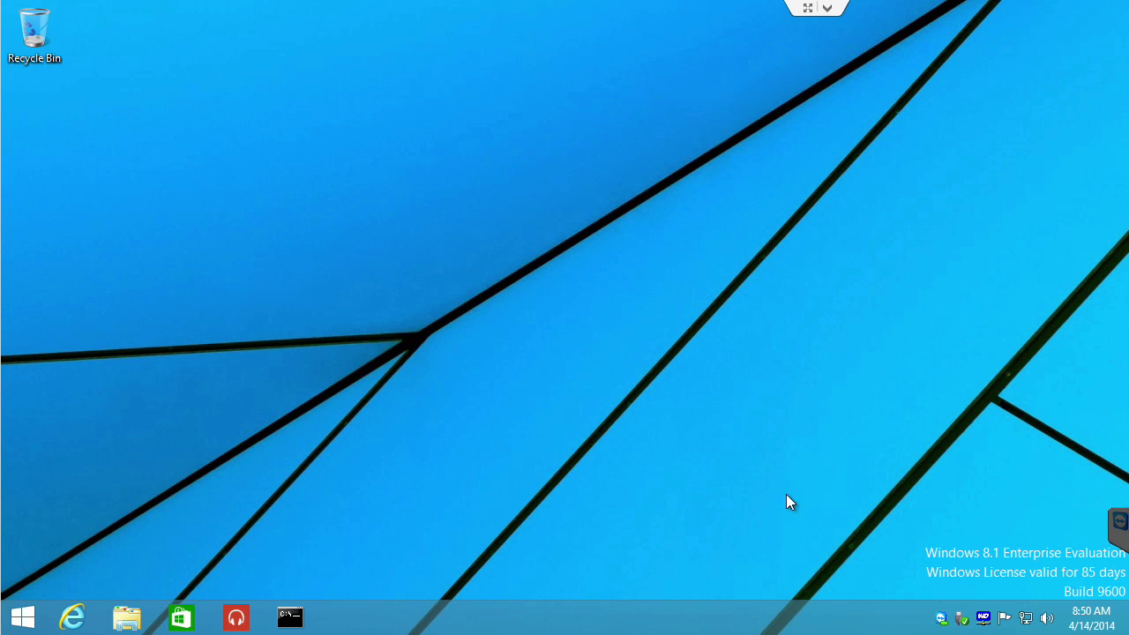
# - Search for "user", open User Accounts and inspect the transferred account among the other managed accounts
pyautogui.click(19, 618)
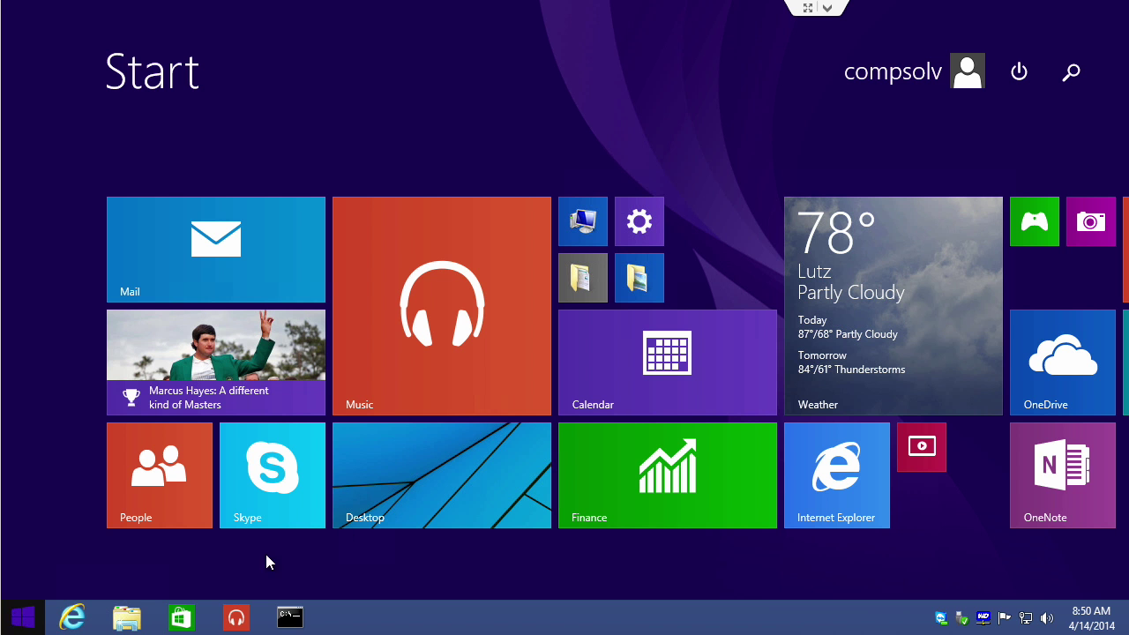
pyautogui.click(1070, 73)
pyautogui.write('user')
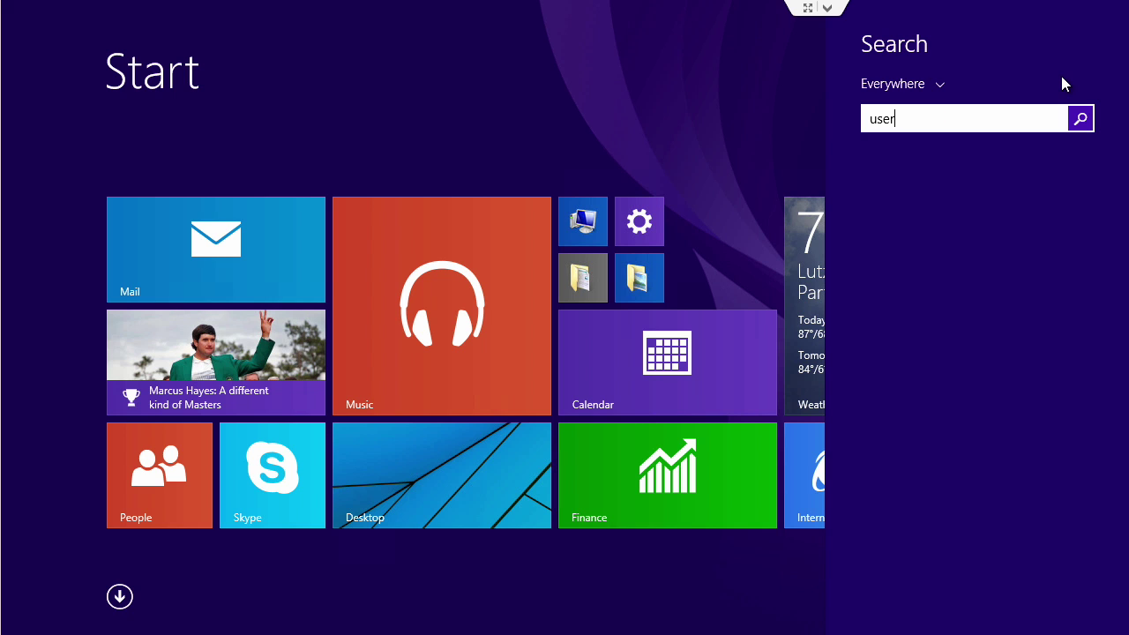
pyautogui.click(982, 247)
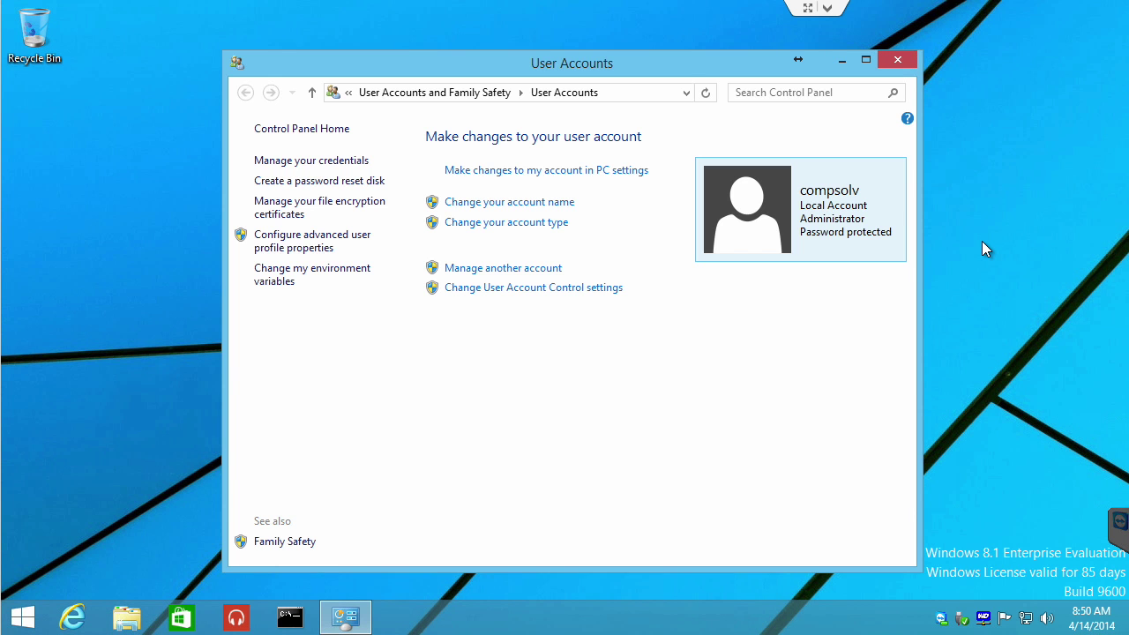
pyautogui.click(518, 269)
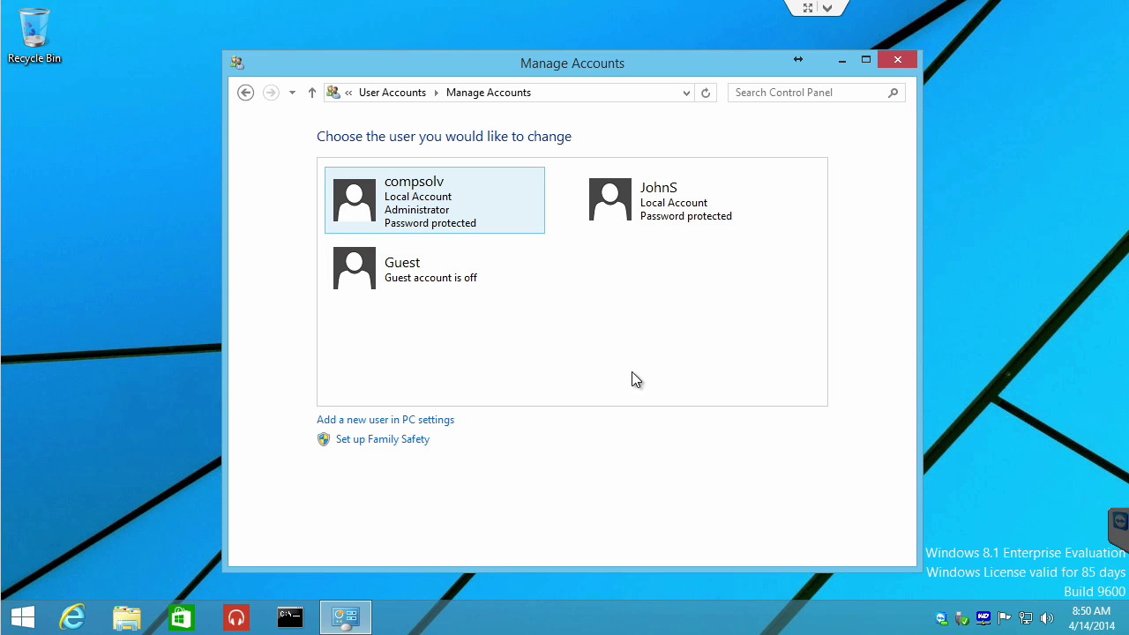
pyautogui.click(660, 213)
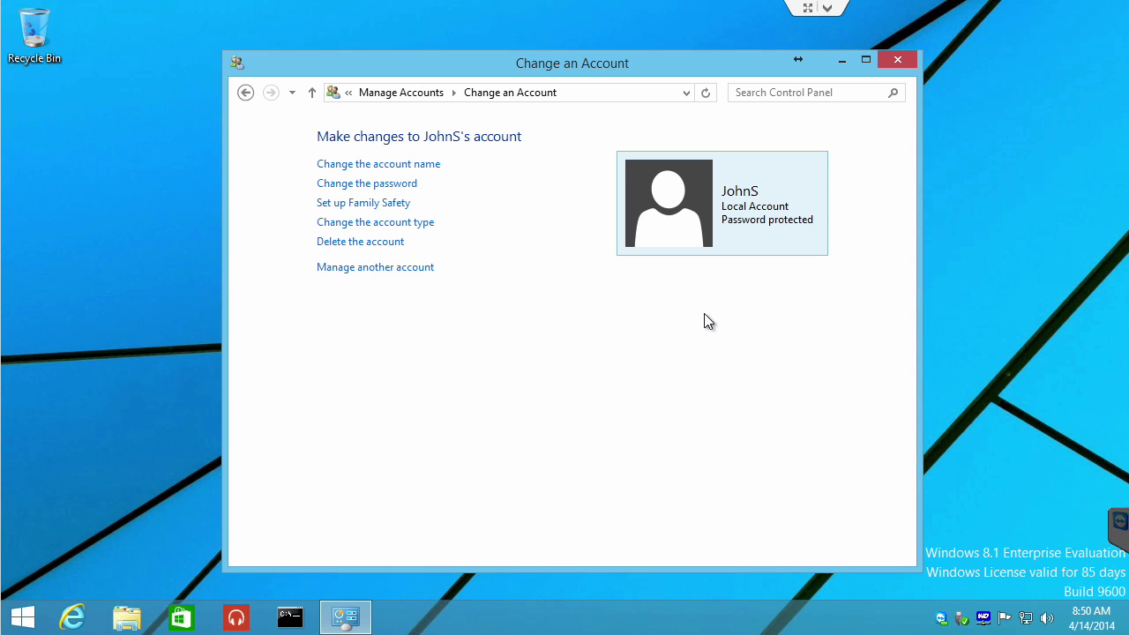
# - Close the account settings and browse in File Explorer to the transferred user's profile folder under Users on Local Disk (C:)
pyautogui.click(897, 60)
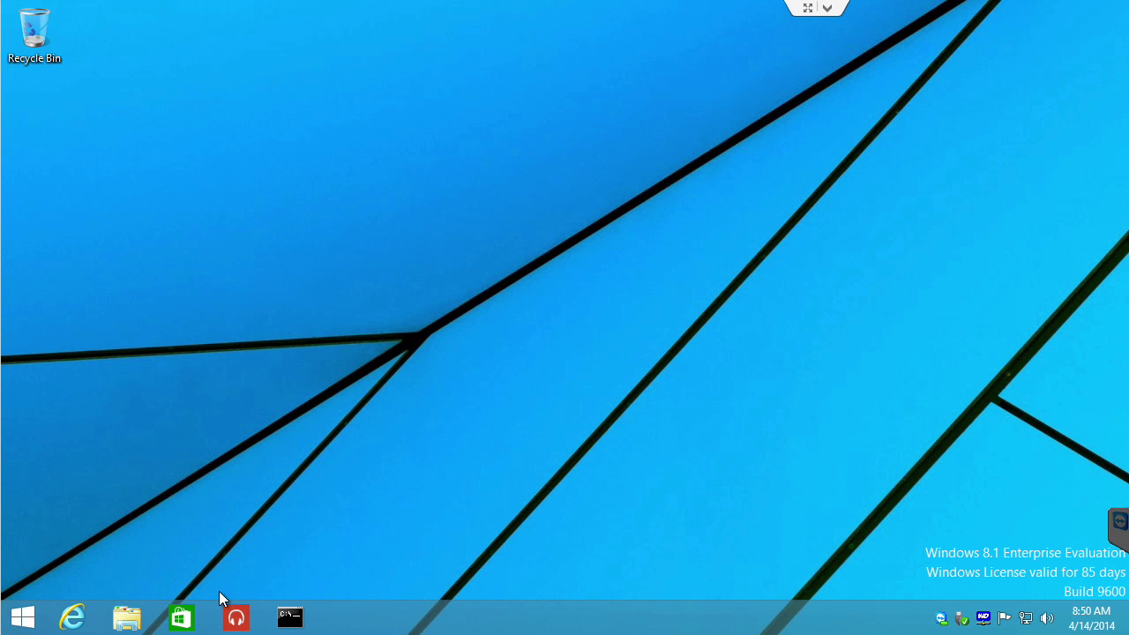
pyautogui.click(126, 617)
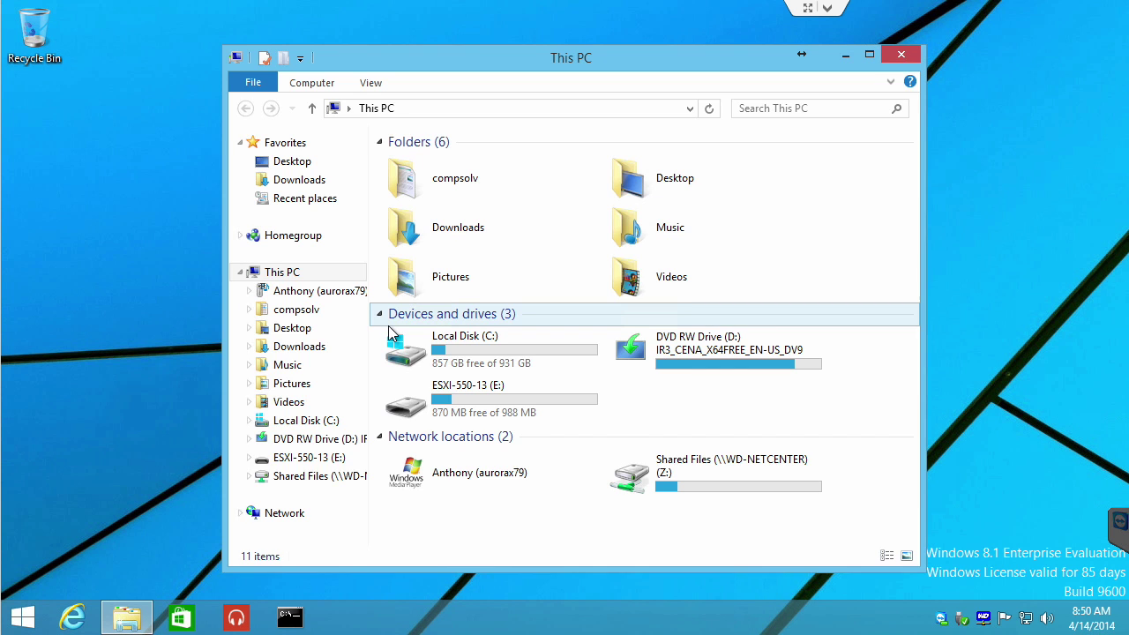
pyautogui.doubleClick(507, 362)
pyautogui.click(422, 256)
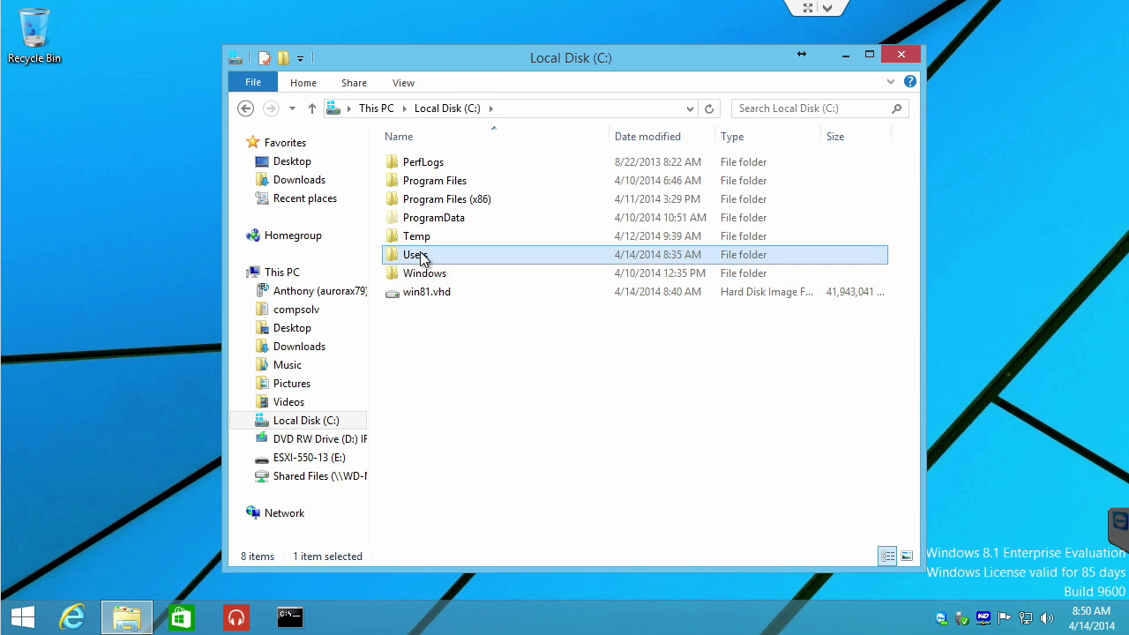
pyautogui.doubleClick(422, 256)
pyautogui.click(424, 201)
pyautogui.doubleClick(425, 204)
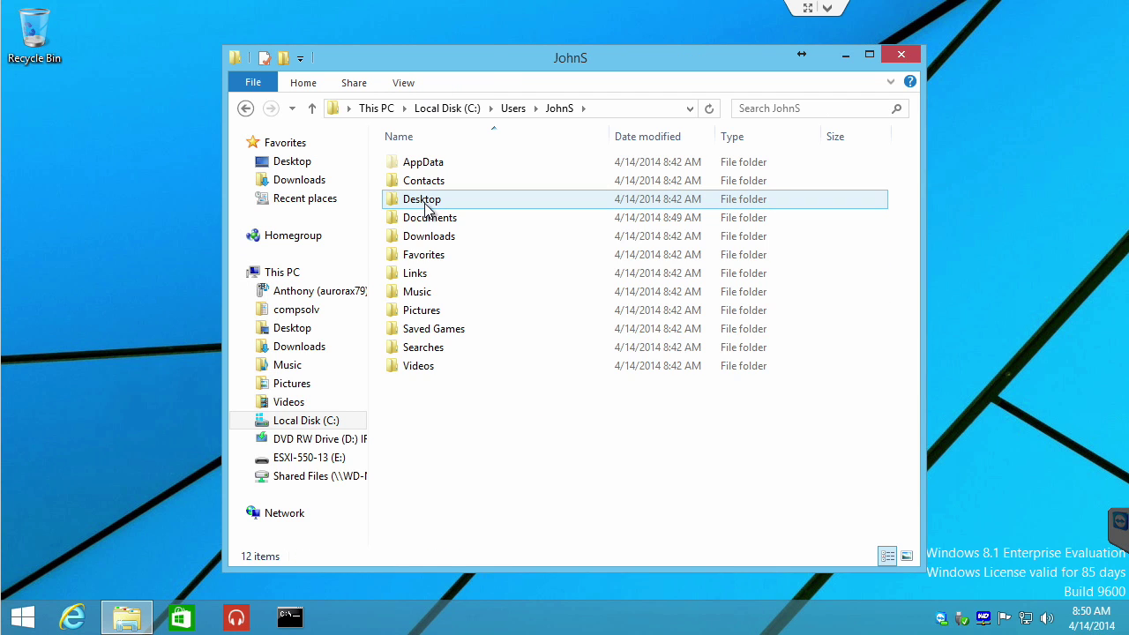
# - Open the transferred profile's Documents folder, granting permanent access to it, and select IMPORTANT.docx
pyautogui.doubleClick(440, 220)
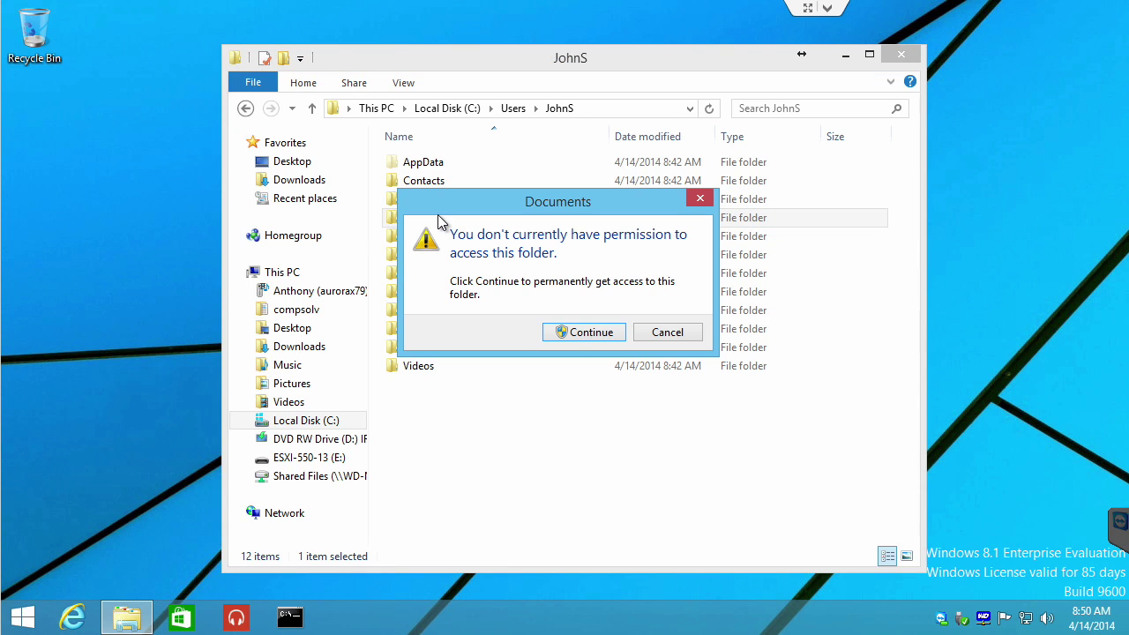
pyautogui.click(603, 335)
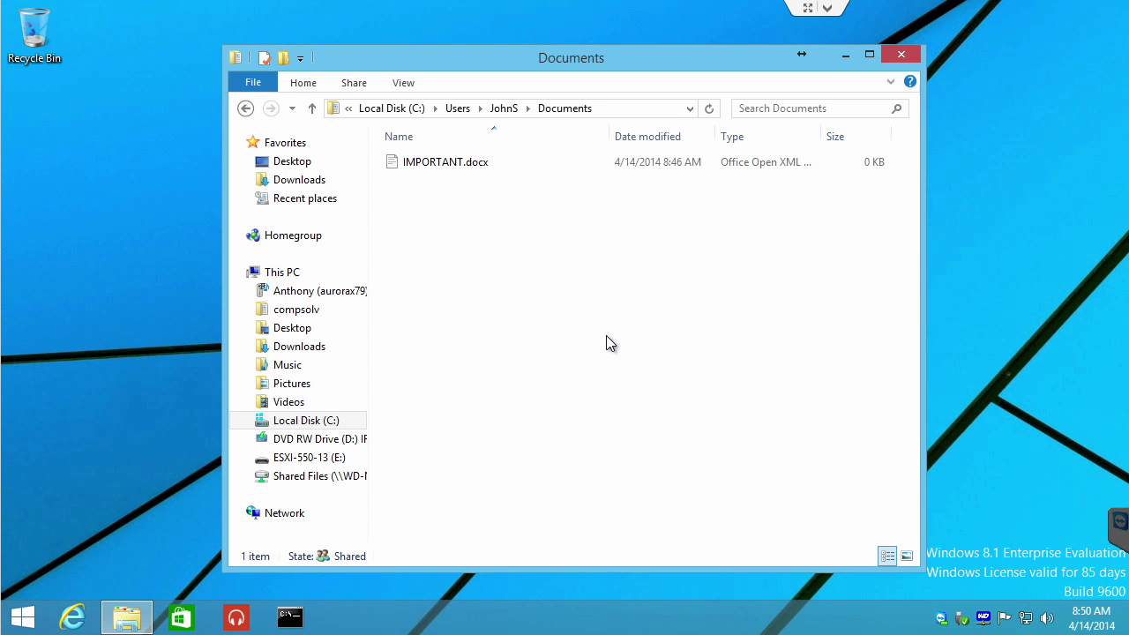
pyautogui.click(443, 166)
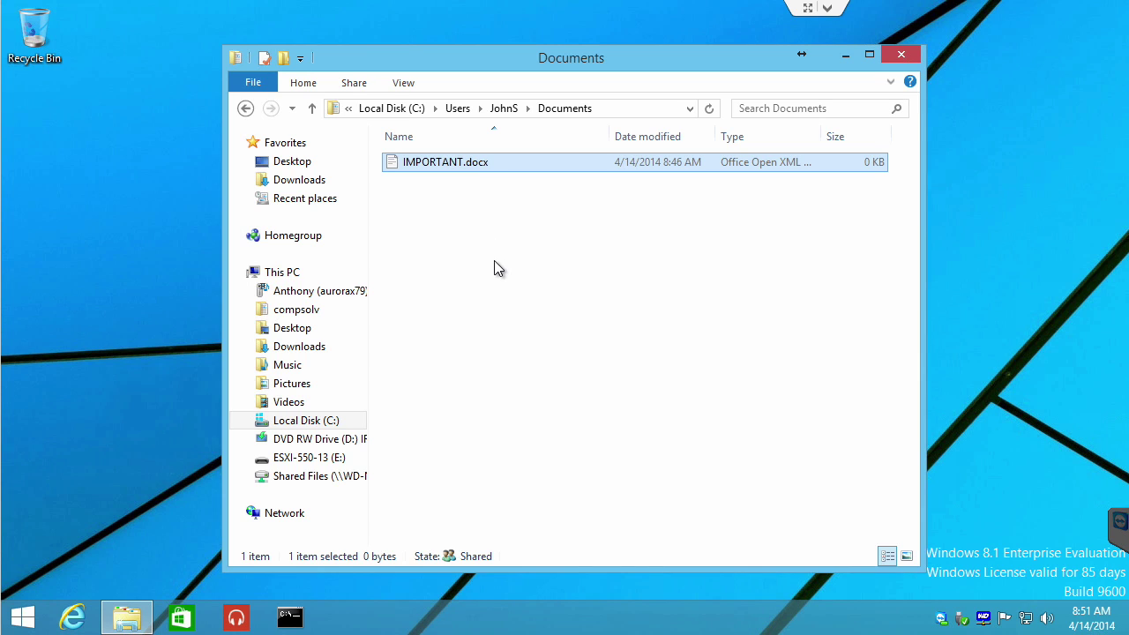